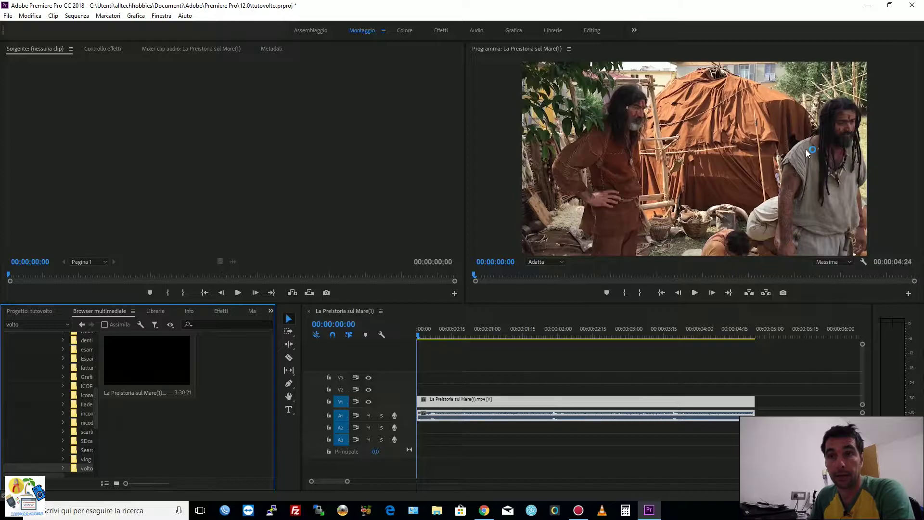
pyautogui.click(419, 337)
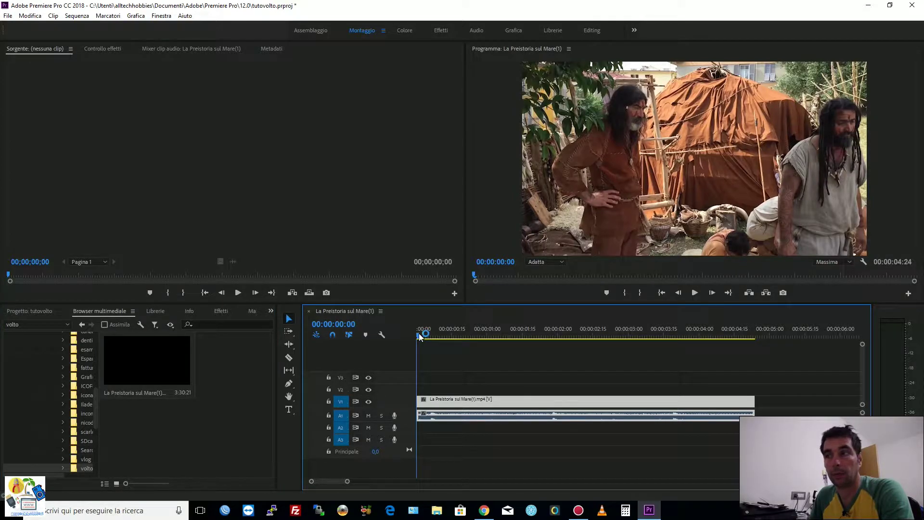
pyautogui.moveTo(420, 337)
pyautogui.mouseDown()
pyautogui.moveTo(619, 359)
pyautogui.moveTo(727, 358)
pyautogui.mouseUp()
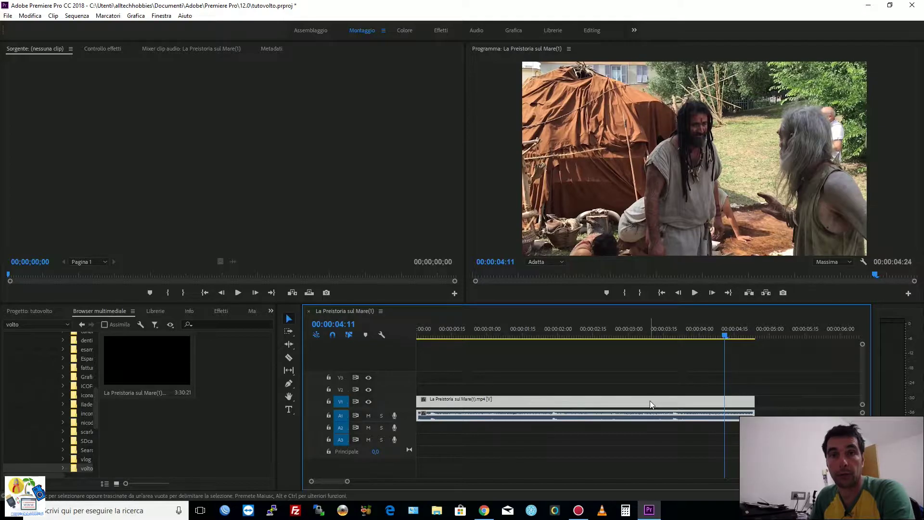
# - Unlink the clip's audio from its video and delete the audio clip on A1
pyautogui.rightClick(580, 403)
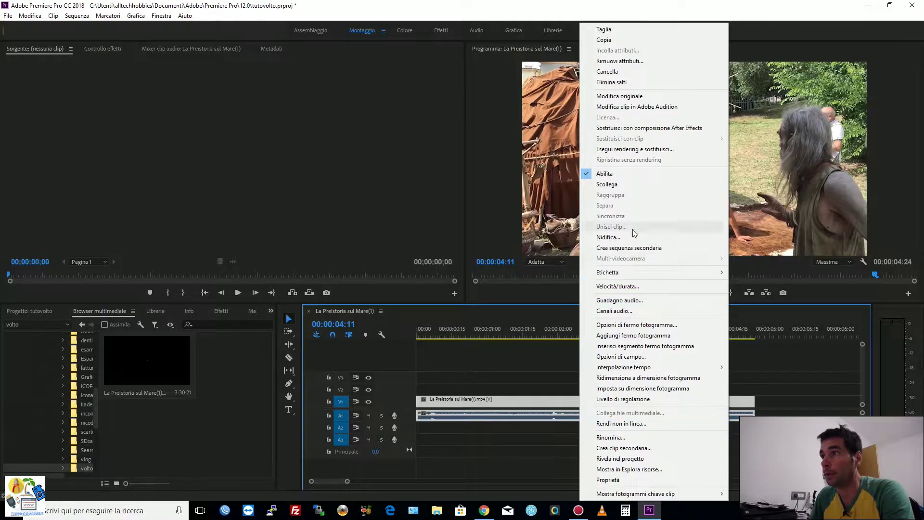
pyautogui.click(631, 184)
pyautogui.click(553, 412)
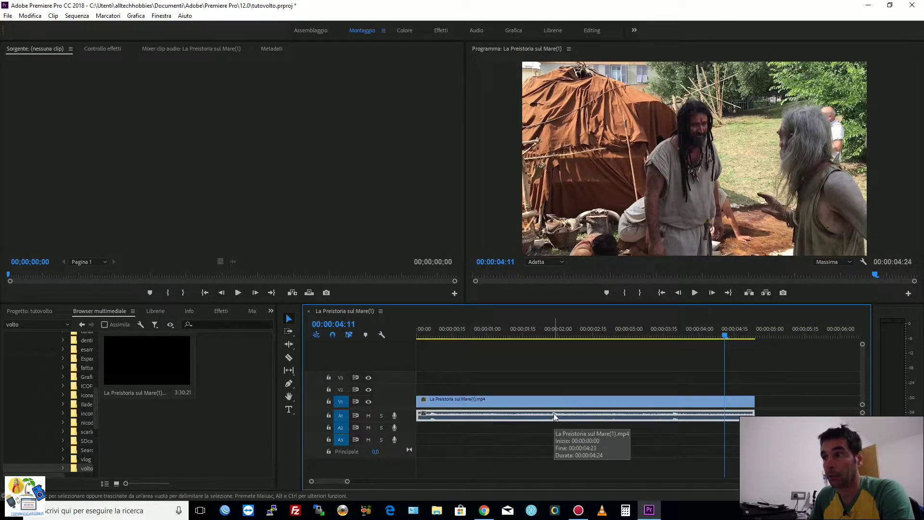
pyautogui.rightClick(553, 413)
pyautogui.click(610, 78)
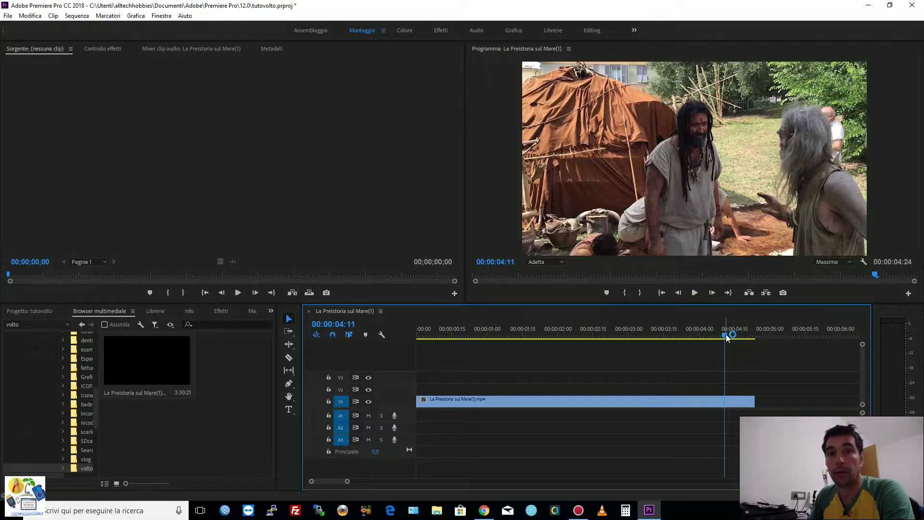
pyautogui.moveTo(725, 335)
pyautogui.mouseDown()
pyautogui.moveTo(493, 349)
pyautogui.moveTo(531, 369)
pyautogui.moveTo(602, 372)
pyautogui.mouseUp()
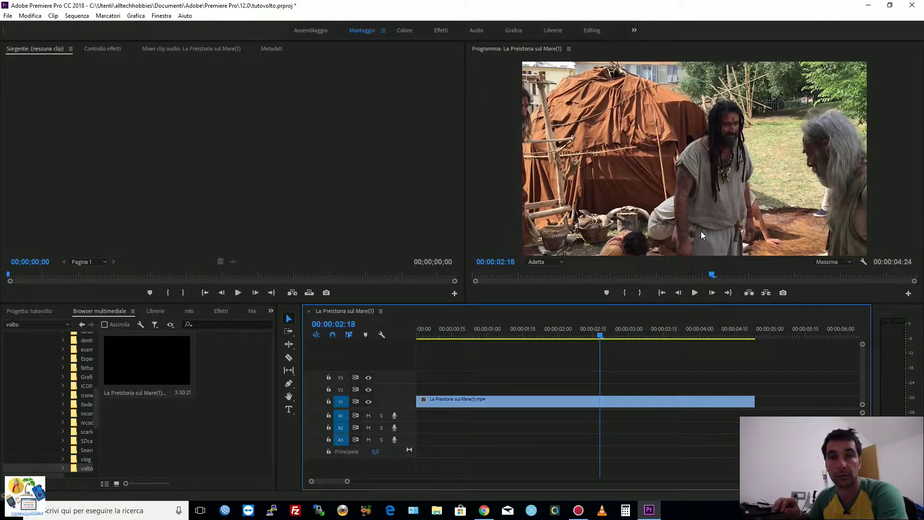
pyautogui.click(300, 306)
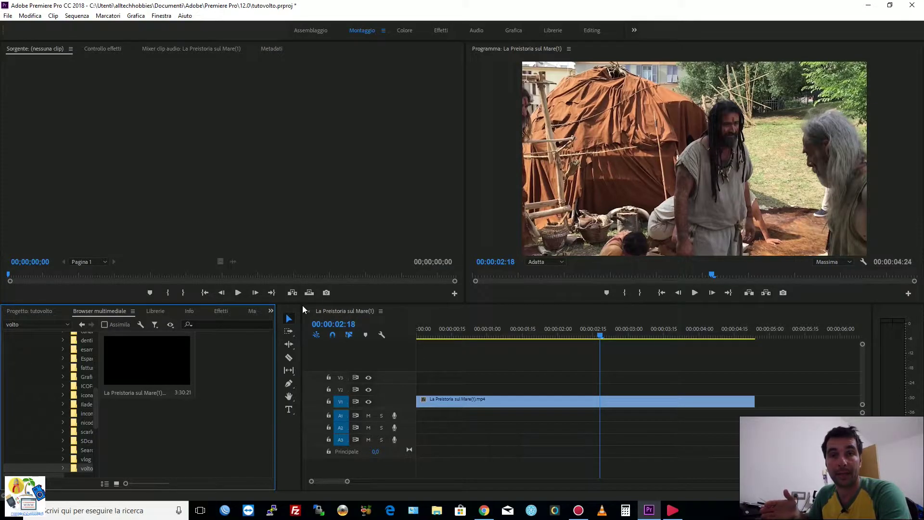
# - Select the V1 clip so Controllo effetti shows its motion, opacity and time settings
pyautogui.click(470, 403)
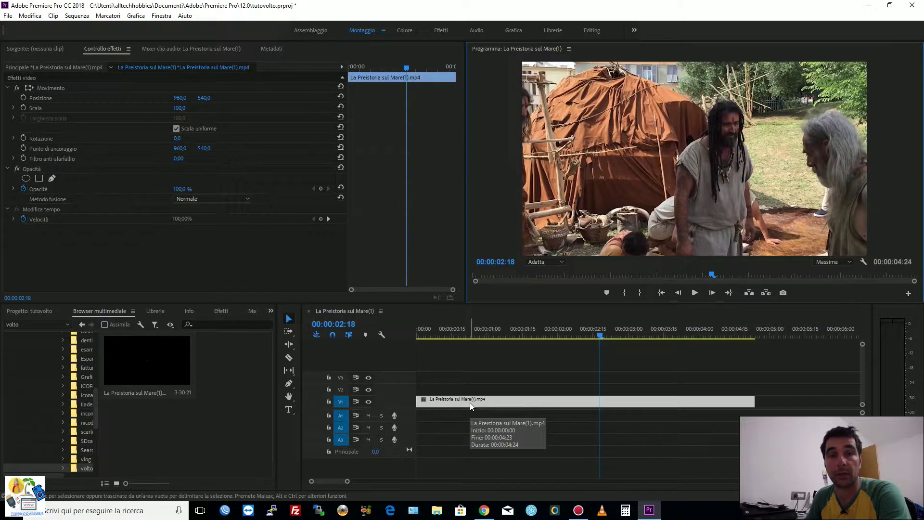
pyautogui.click(470, 402)
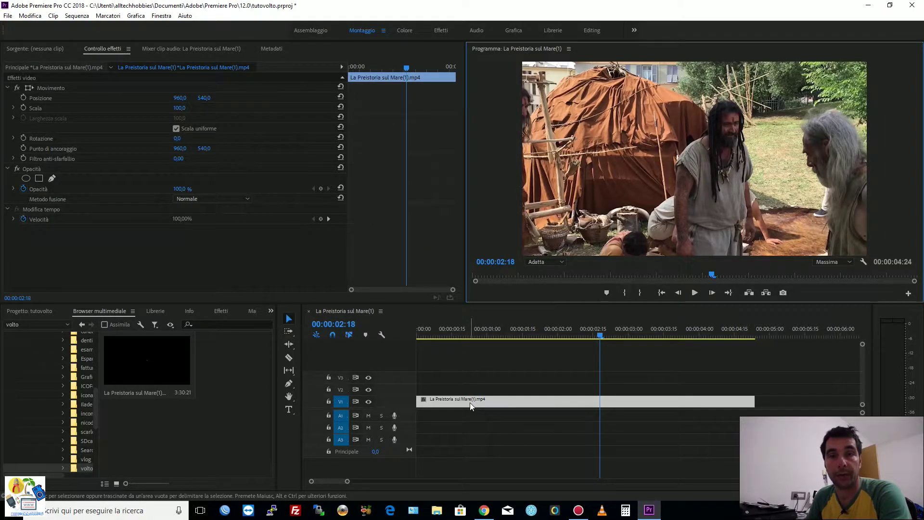
pyautogui.click(469, 402)
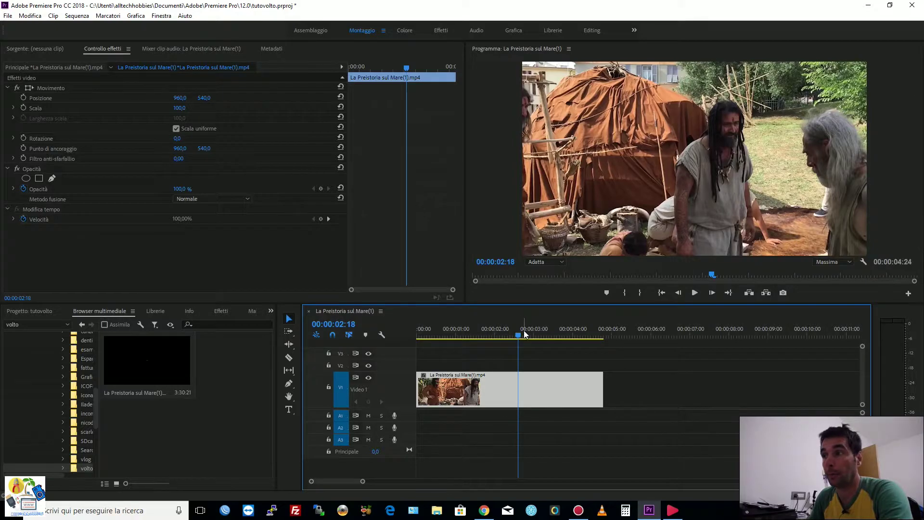
# - Return the playhead to 00:00:00:00 and put the cursor in the Effetti search field
pyautogui.moveTo(524, 330); pyautogui.dragTo(410, 343)
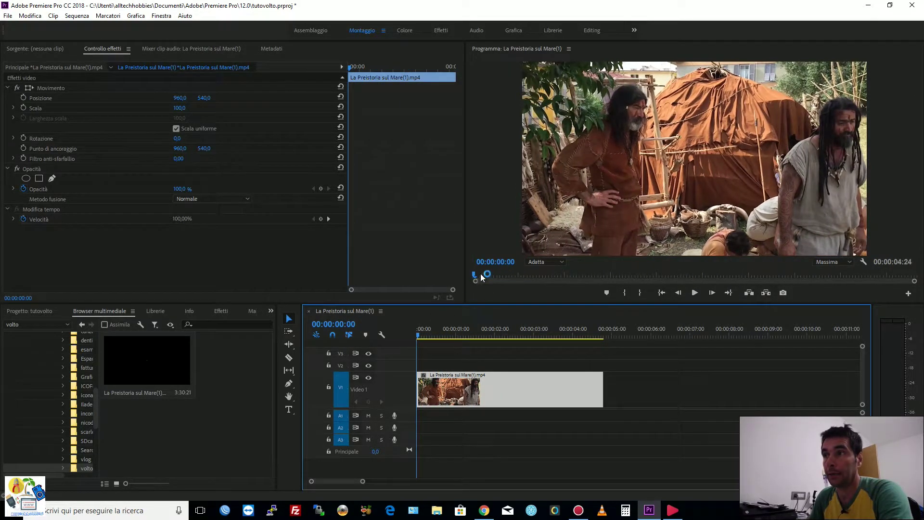
pyautogui.click(221, 311)
pyautogui.click(86, 321)
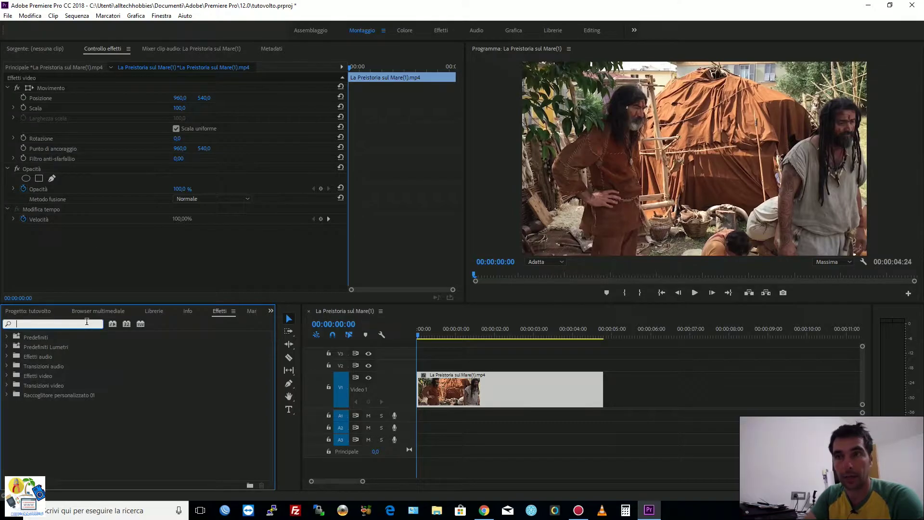
# - Search 'mosaico' and apply the Stilizzazione > Mosaico video effect to the V1 clip
pyautogui.write('m')
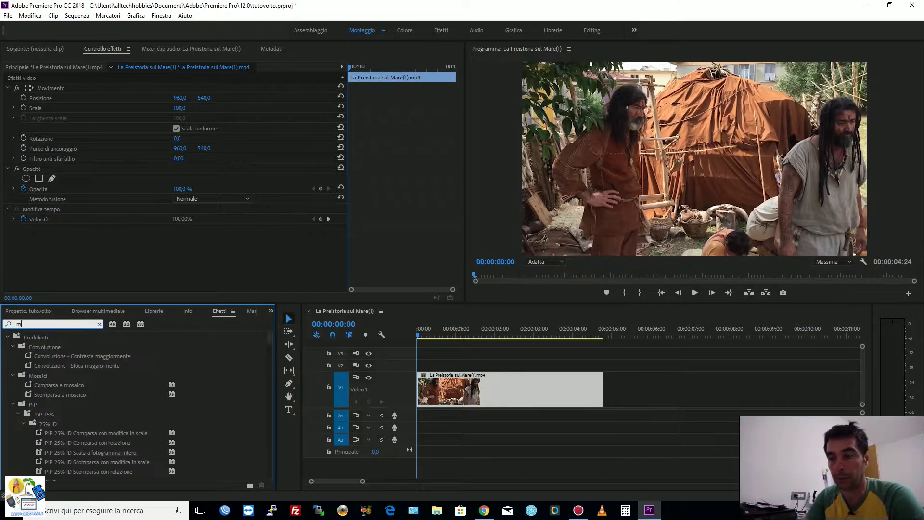
pyautogui.write('osaico')
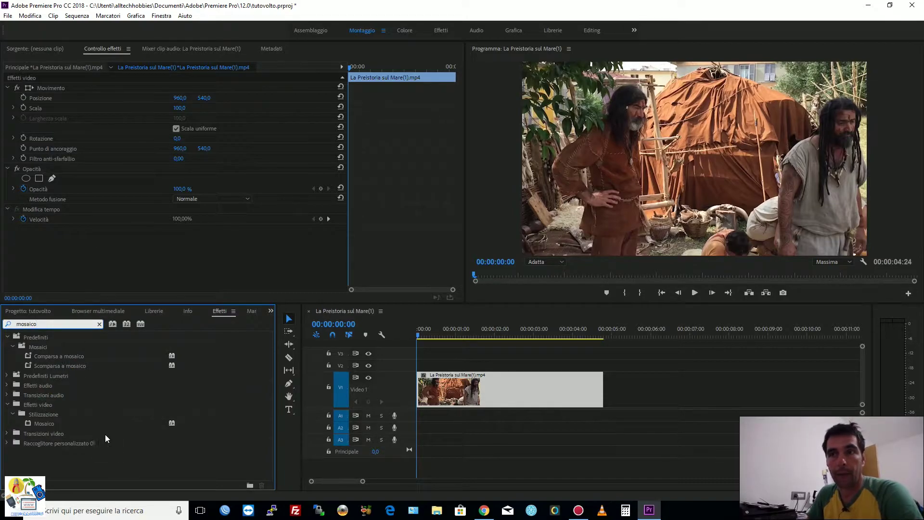
pyautogui.click(32, 422)
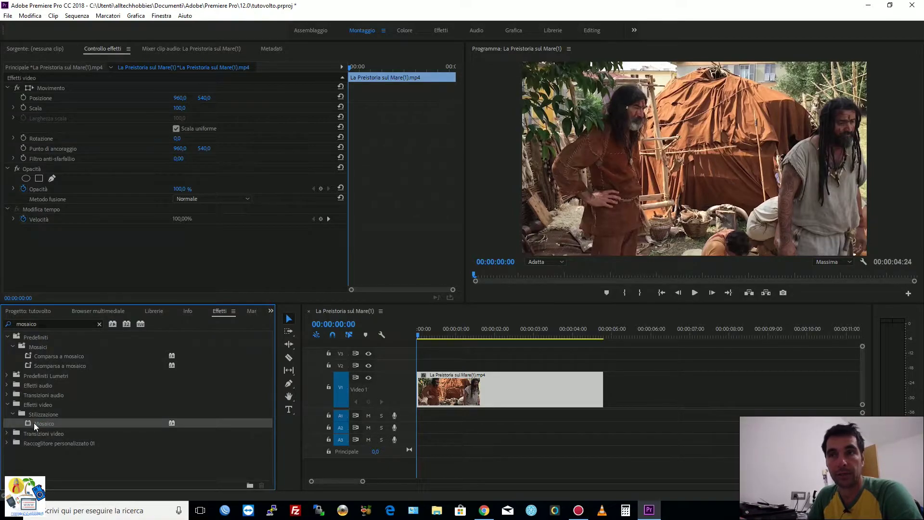
pyautogui.moveTo(33, 423)
pyautogui.mouseDown()
pyautogui.moveTo(407, 413)
pyautogui.moveTo(430, 403)
pyautogui.mouseUp()
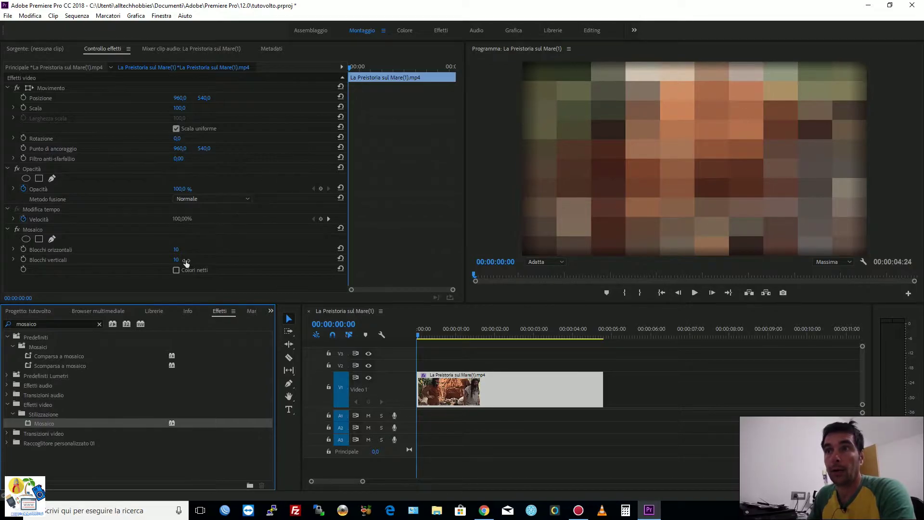
# - Set Mosaico's Blocchi orizzontali and Blocchi verticali to 36 each
pyautogui.moveTo(176, 249); pyautogui.dragTo(178, 249)
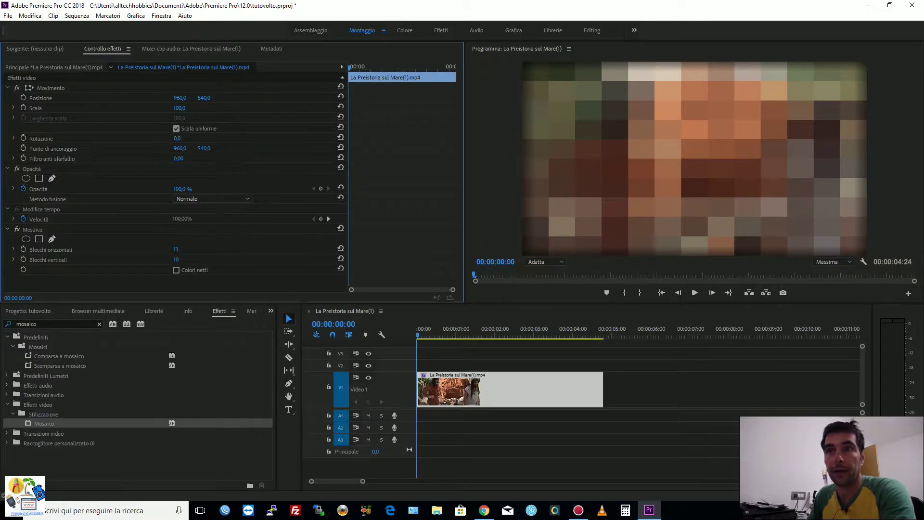
pyautogui.moveTo(176, 250)
pyautogui.mouseDown()
pyautogui.moveTo(191, 250)
pyautogui.moveTo(193, 259)
pyautogui.moveTo(183, 255)
pyautogui.moveTo(189, 249)
pyautogui.moveTo(179, 260)
pyautogui.mouseUp()
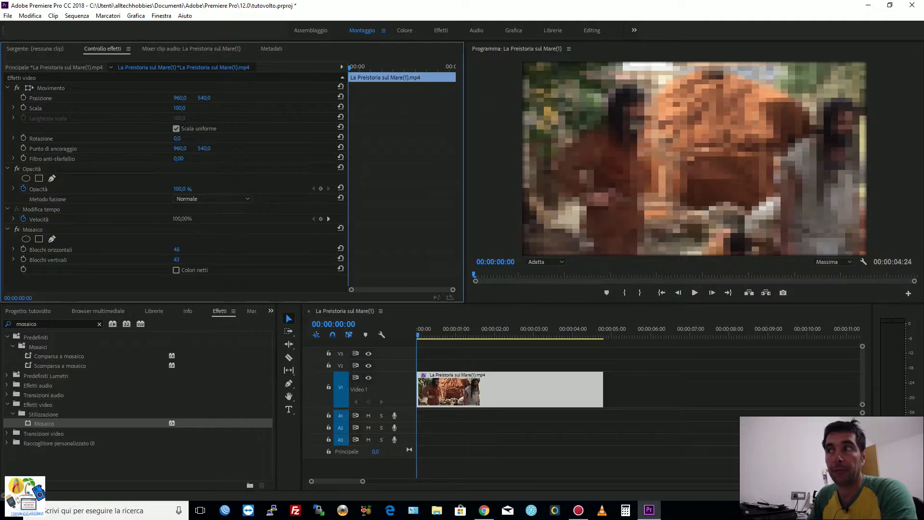
pyautogui.moveTo(177, 260); pyautogui.dragTo(177, 252)
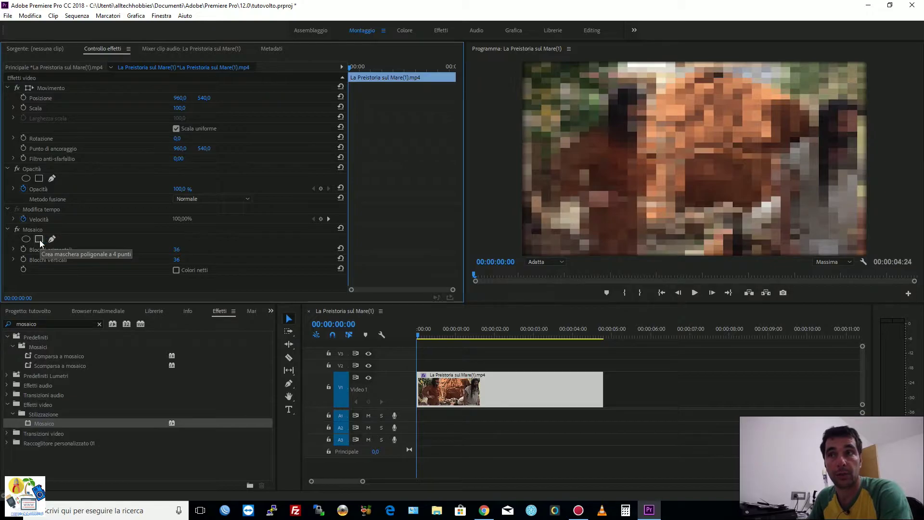
# - Add a 4-point polygon mask to Mosaico and position it over the right man's face
pyautogui.click(39, 239)
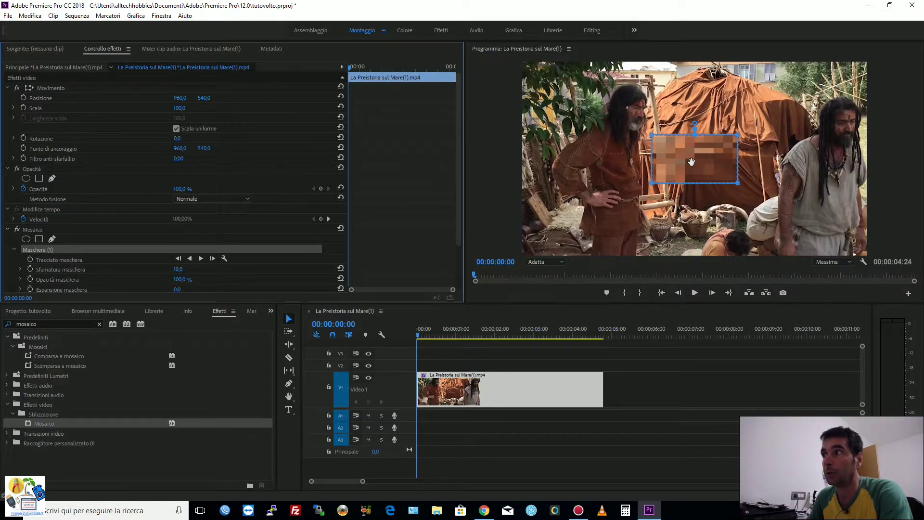
pyautogui.moveTo(691, 162); pyautogui.dragTo(771, 129)
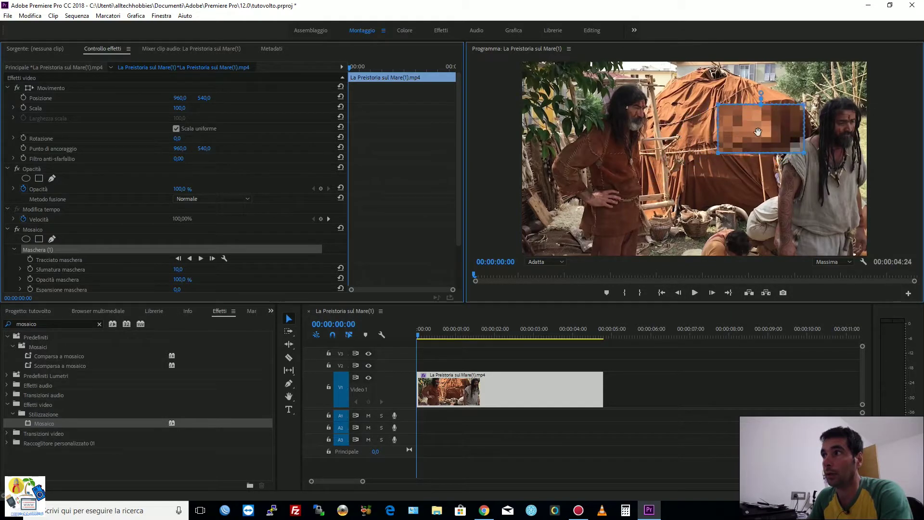
pyautogui.moveTo(771, 129); pyautogui.dragTo(822, 124)
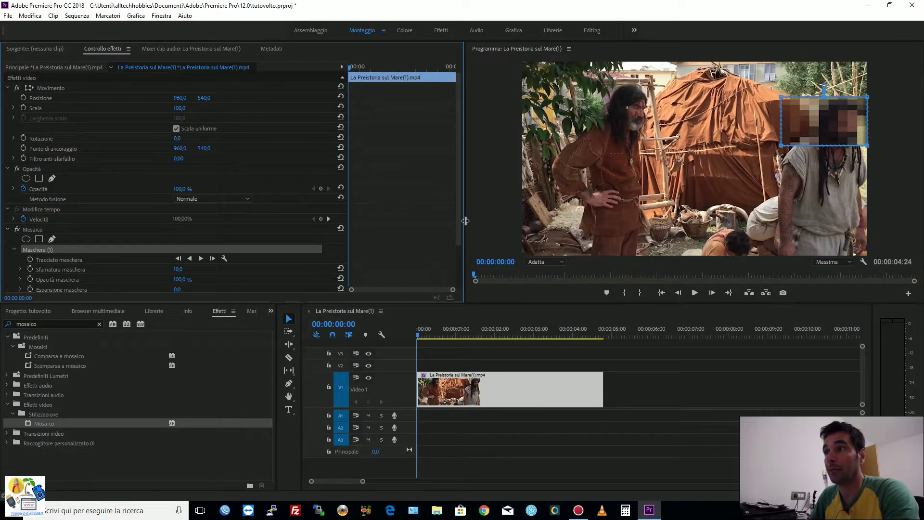
# - Enlarge the Program monitor panel and set its zoom from Adatta to 50%
pyautogui.moveTo(465, 220); pyautogui.dragTo(417, 220)
pyautogui.moveTo(404, 221); pyautogui.dragTo(399, 221)
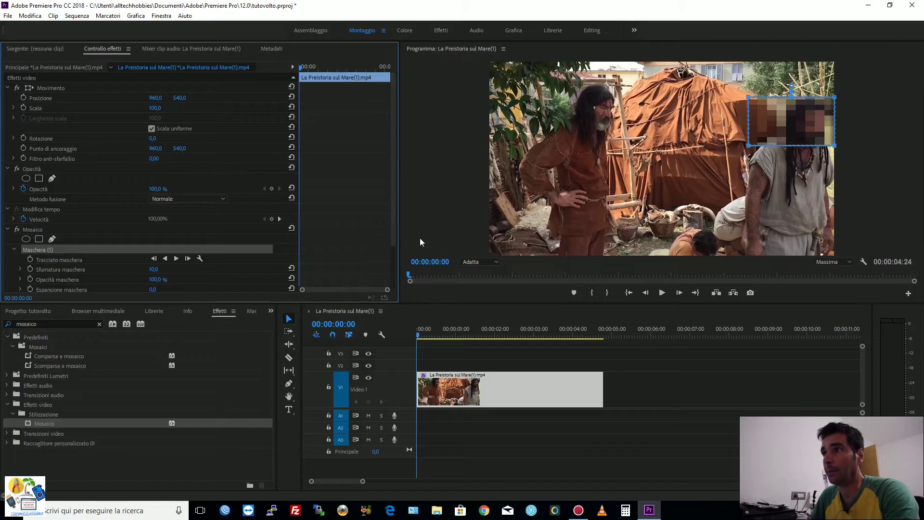
pyautogui.moveTo(509, 302); pyautogui.dragTo(500, 366)
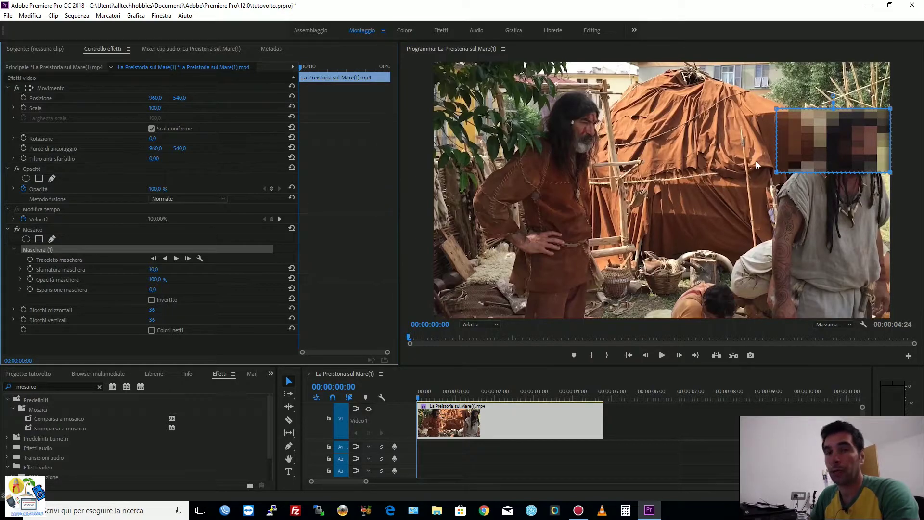
pyautogui.click(493, 324)
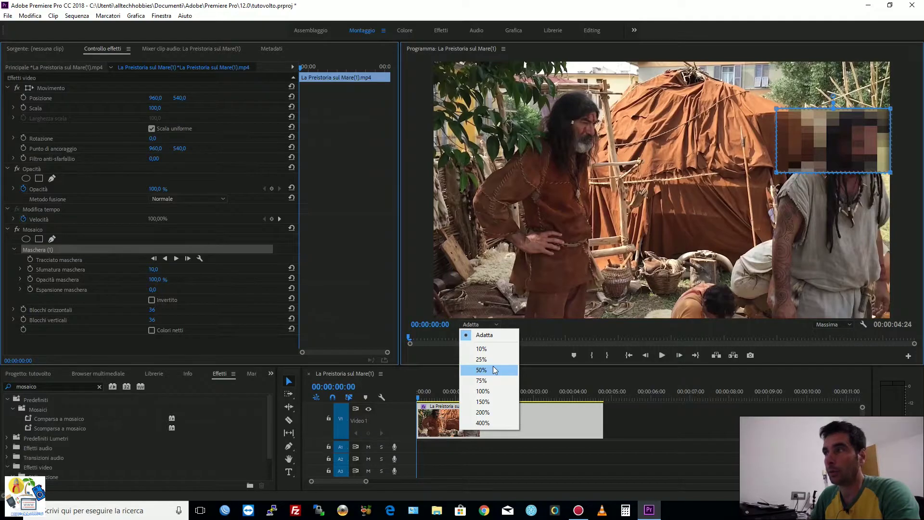
pyautogui.click(492, 368)
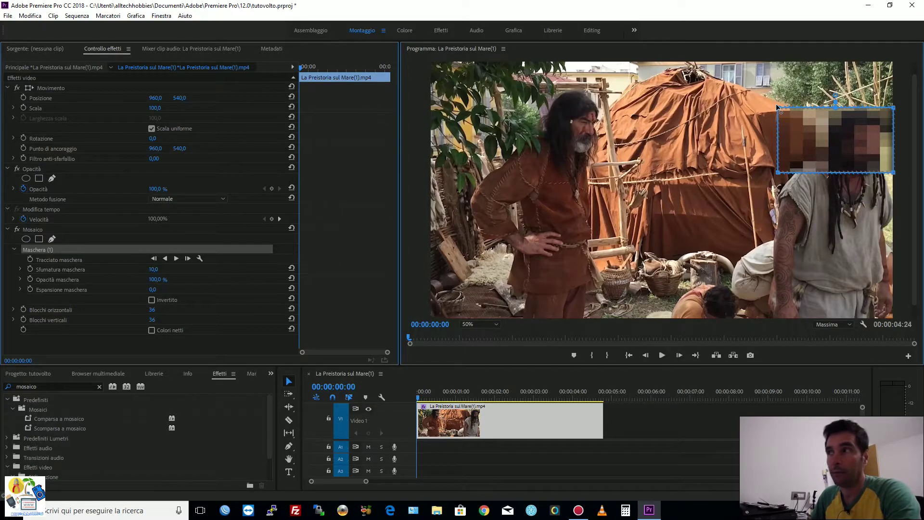
# - Pull the mask's corners and sides to hug the right man's face, adding a bottom-edge point
pyautogui.moveTo(778, 107); pyautogui.dragTo(846, 126)
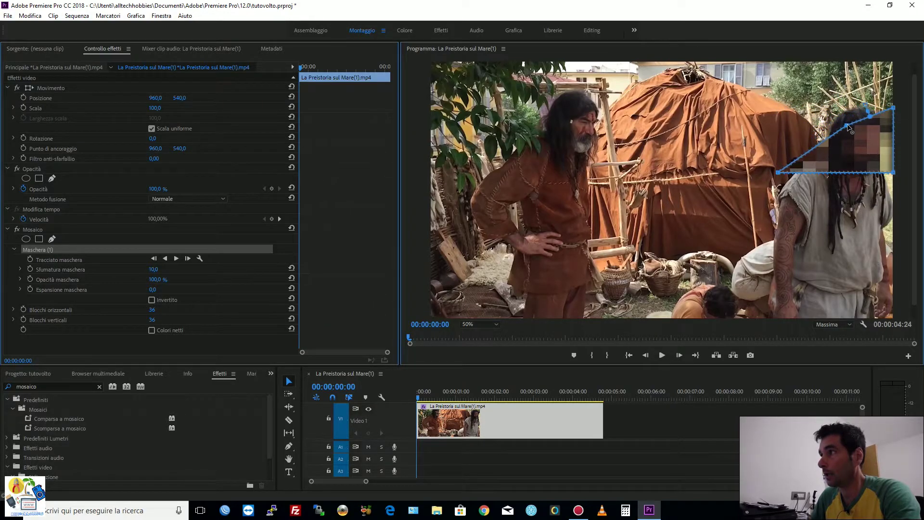
pyautogui.moveTo(894, 107); pyautogui.dragTo(884, 123)
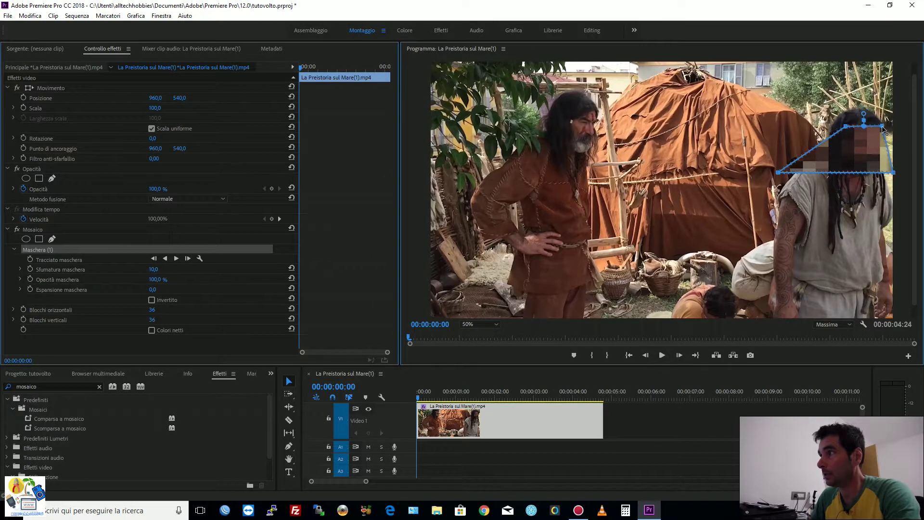
pyautogui.moveTo(879, 122); pyautogui.dragTo(880, 124)
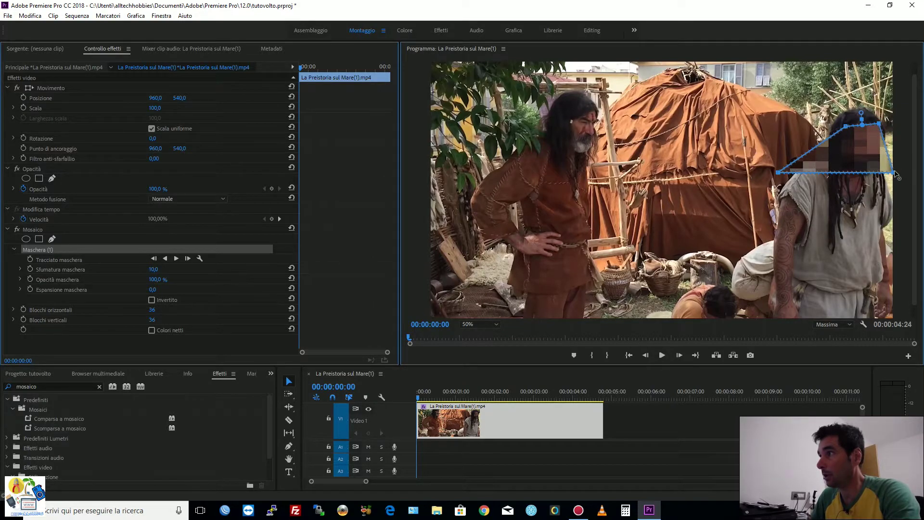
pyautogui.moveTo(894, 172); pyautogui.dragTo(878, 169)
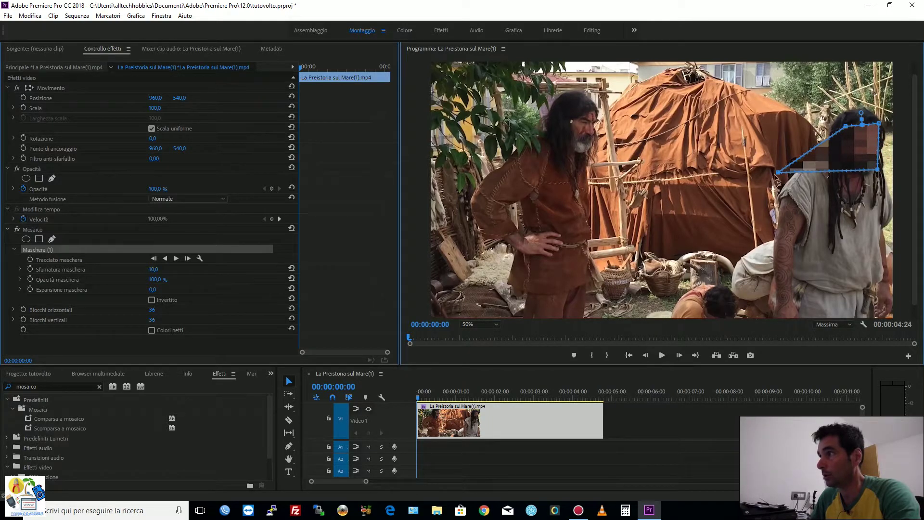
pyautogui.moveTo(779, 172); pyautogui.dragTo(840, 168)
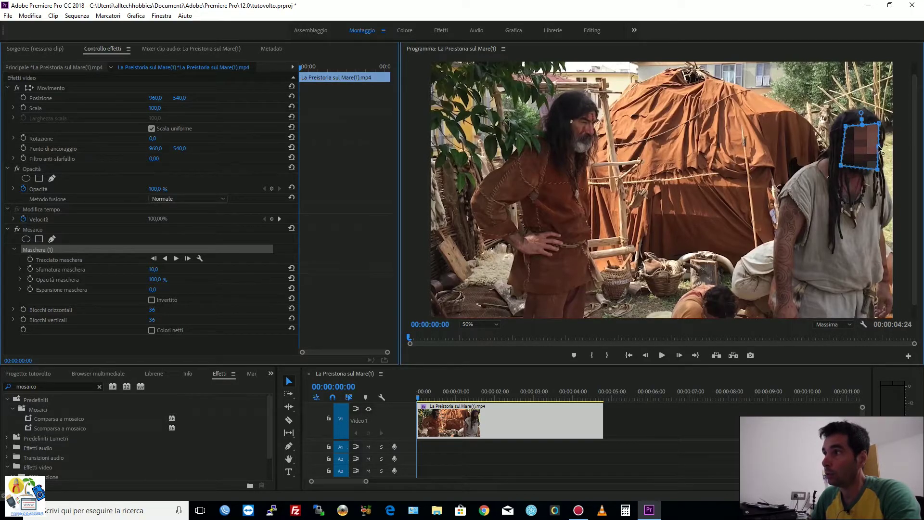
pyautogui.moveTo(883, 149); pyautogui.dragTo(885, 150)
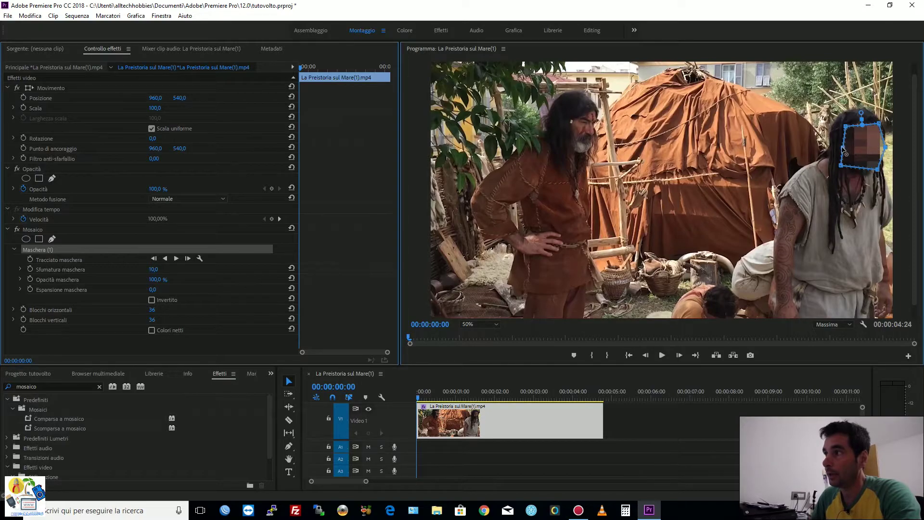
pyautogui.moveTo(842, 152)
pyautogui.mouseDown()
pyautogui.moveTo(833, 145)
pyautogui.moveTo(864, 143)
pyautogui.mouseUp()
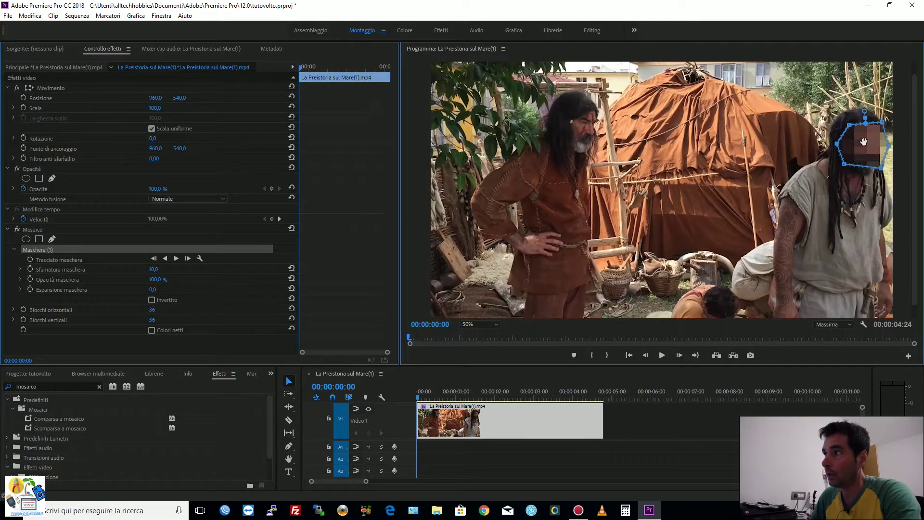
pyautogui.click(860, 172)
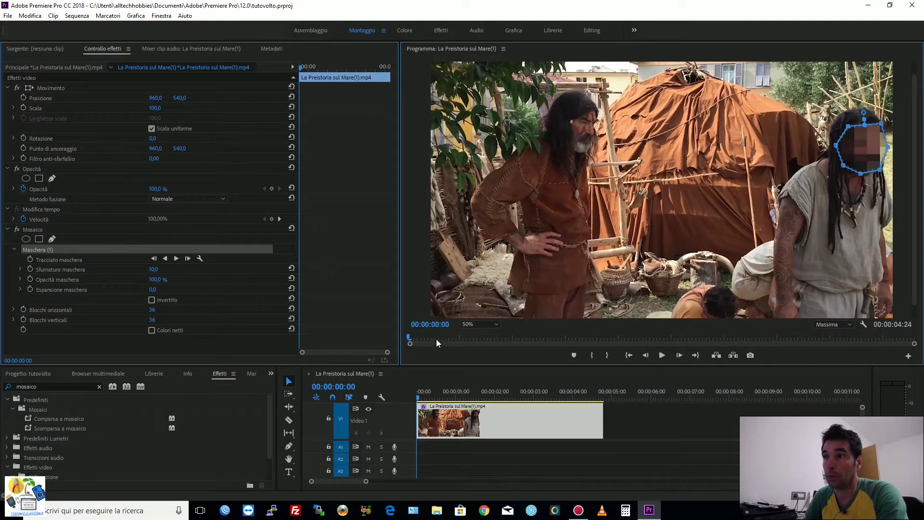
pyautogui.click(412, 334)
pyautogui.moveTo(412, 335); pyautogui.dragTo(537, 357)
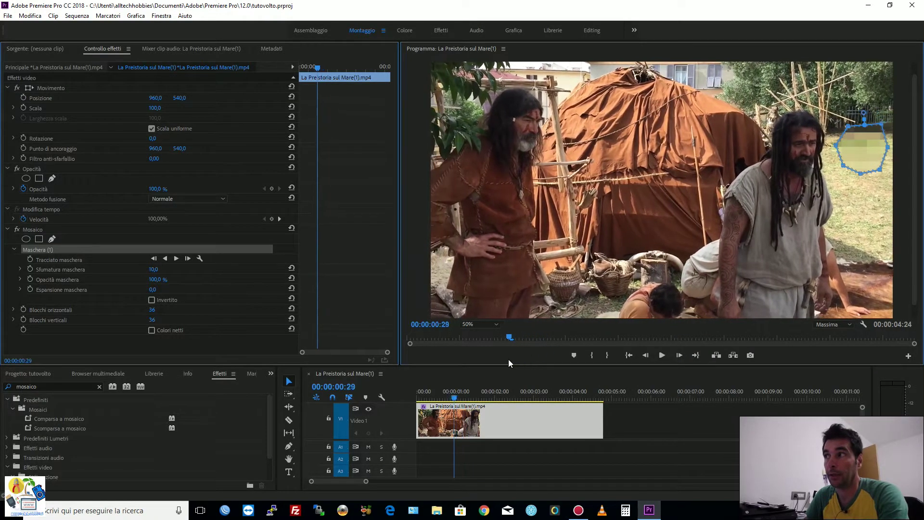
pyautogui.moveTo(536, 357); pyautogui.dragTo(114, 263)
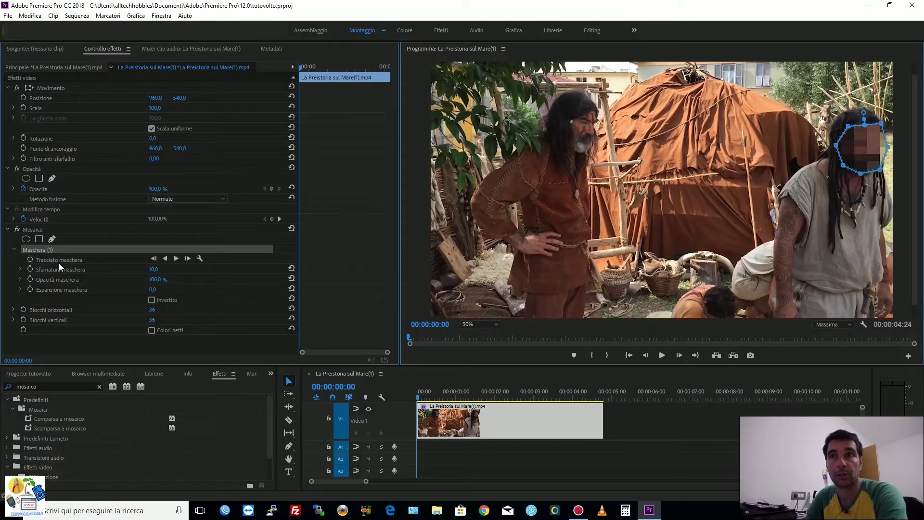
# - Set the first Tracciato maschera keyframe at the clip start and advance the playhead a few frames
pyautogui.click(29, 259)
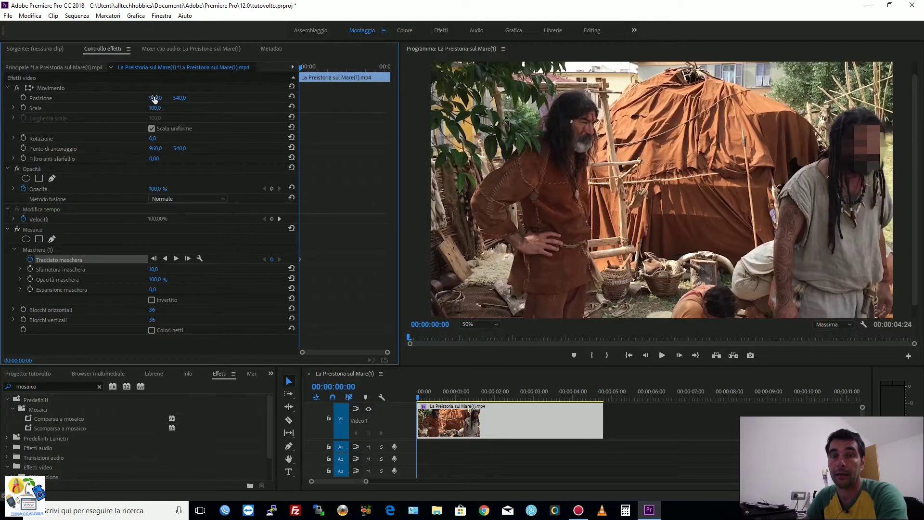
pyautogui.click(419, 396)
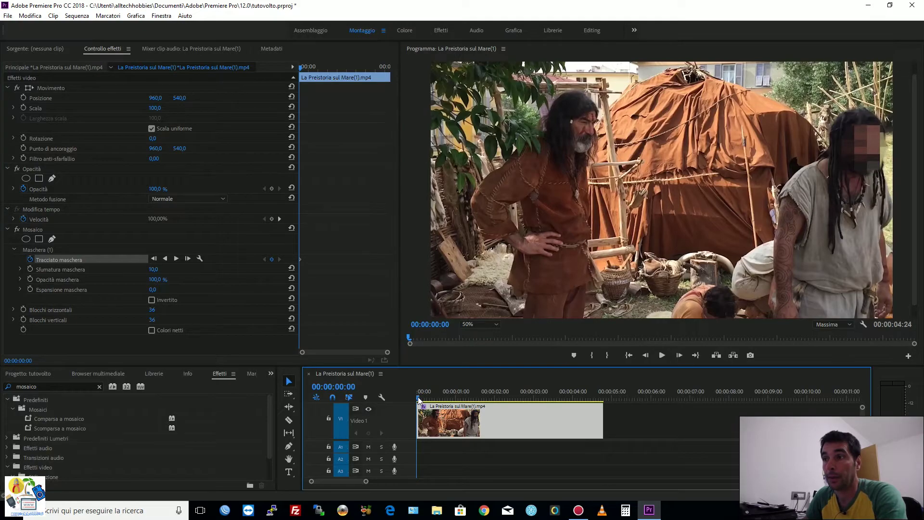
pyautogui.moveTo(419, 398); pyautogui.dragTo(438, 401)
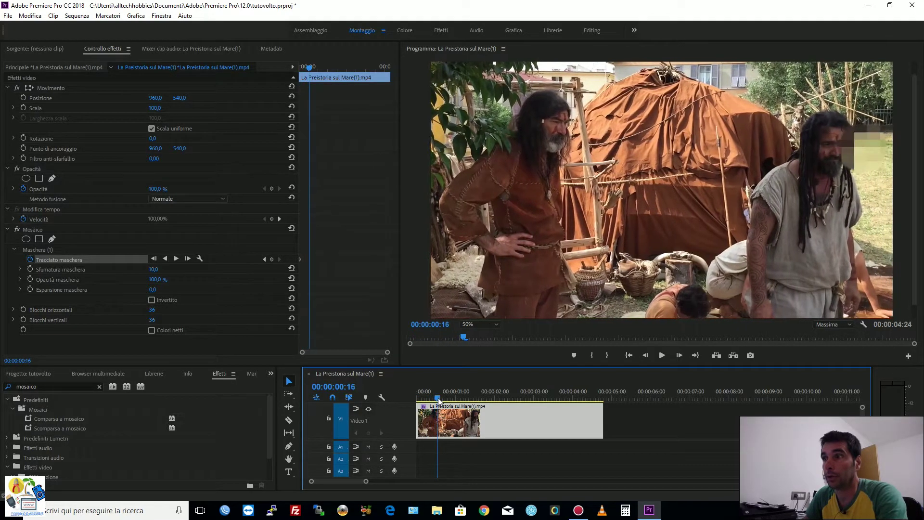
# - Move the mask back onto the face at 00:00:00:16 and again at 00:00:01:06
pyautogui.click(37, 250)
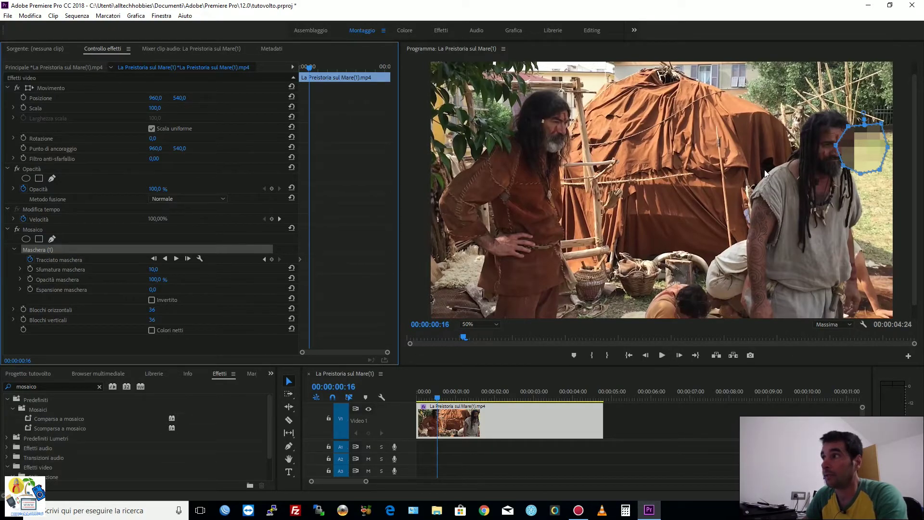
pyautogui.moveTo(871, 144); pyautogui.dragTo(839, 146)
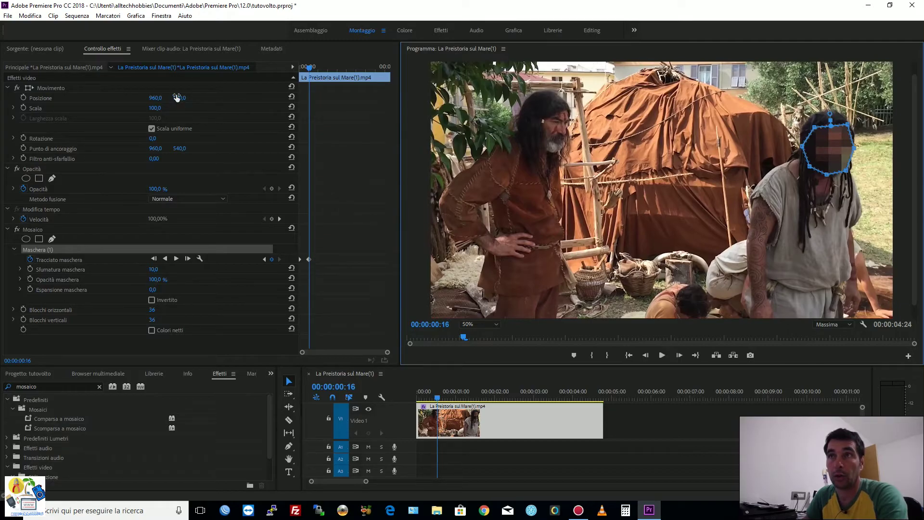
pyautogui.click(437, 400)
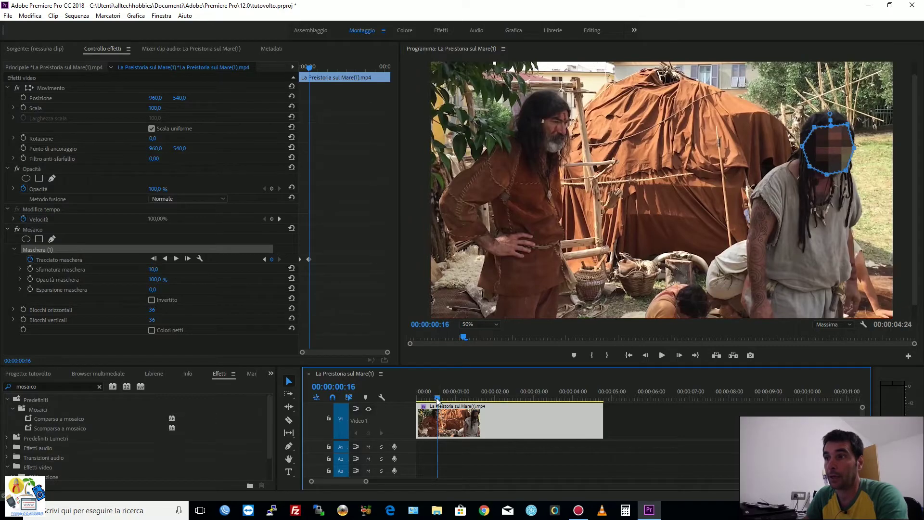
pyautogui.moveTo(438, 400); pyautogui.dragTo(438, 401)
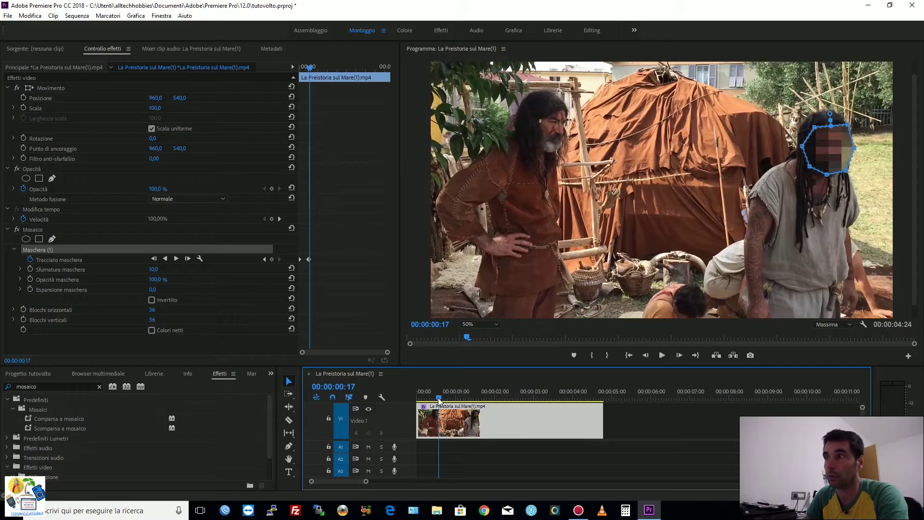
pyautogui.moveTo(438, 400); pyautogui.dragTo(463, 397)
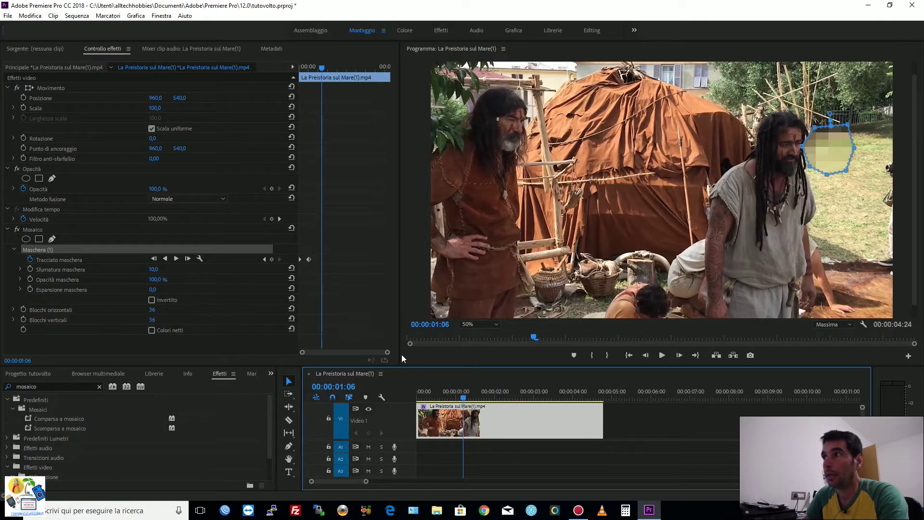
pyautogui.moveTo(818, 143); pyautogui.dragTo(778, 145)
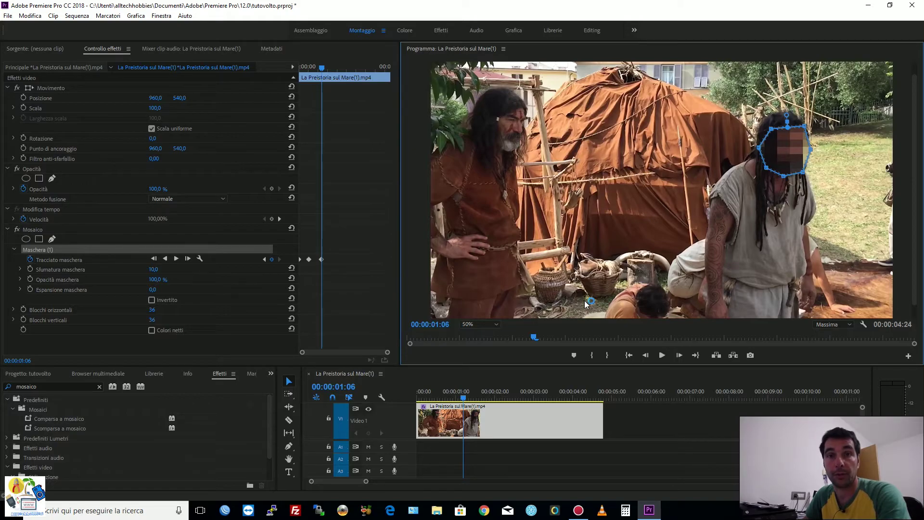
# - Reposition the mask onto the moving face at frames from 01:20 through 00:00:03:15
pyautogui.press('space')
pyautogui.moveTo(786, 150); pyautogui.dragTo(696, 146)
pyautogui.click(502, 400)
pyautogui.click(528, 397)
pyautogui.moveTo(541, 396); pyautogui.dragTo(557, 395)
pyautogui.moveTo(682, 142); pyautogui.dragTo(675, 140)
pyautogui.moveTo(570, 396); pyautogui.dragTo(553, 395)
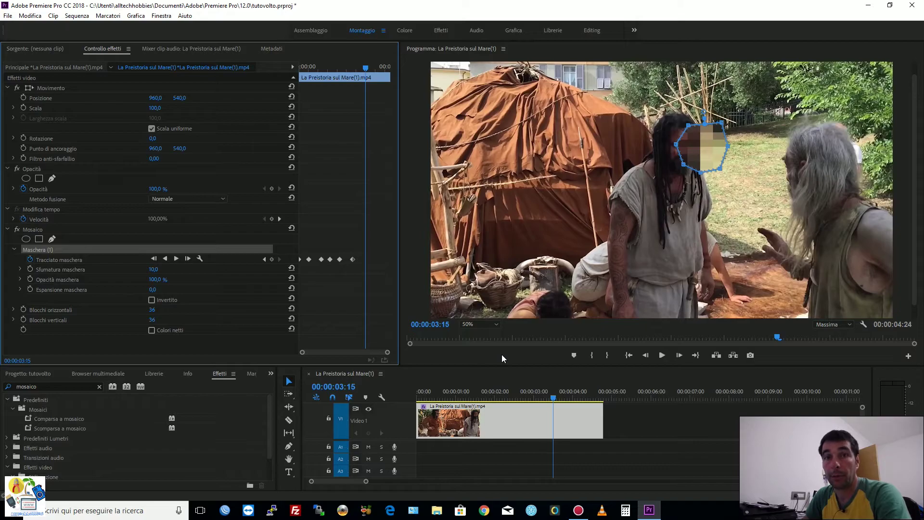
pyautogui.moveTo(706, 139); pyautogui.dragTo(678, 137)
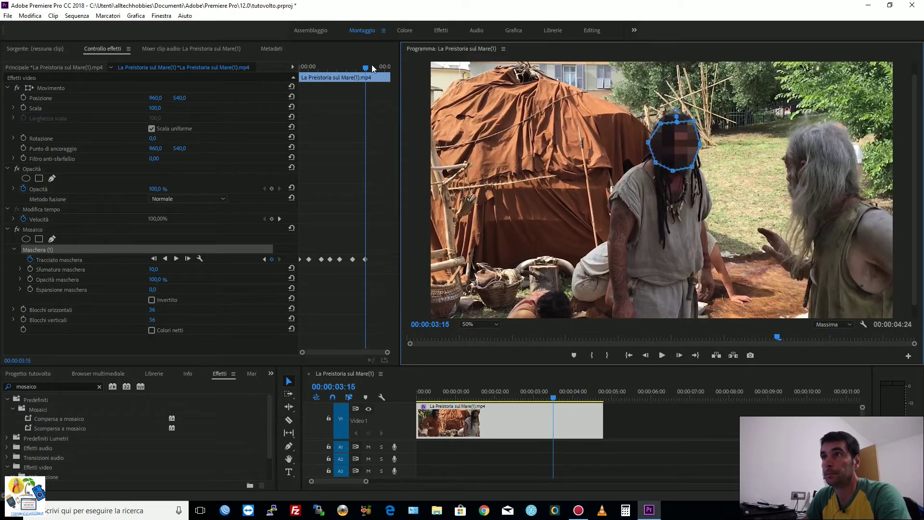
# - Keep the mask on the face from about 00:00:04:07 to the final frames, then return near the clip start
pyautogui.moveTo(363, 67); pyautogui.dragTo(380, 67)
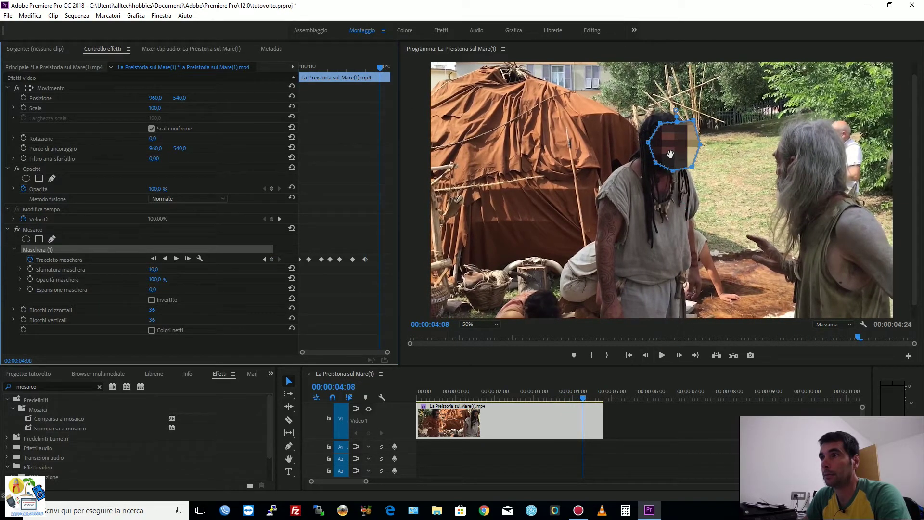
pyautogui.moveTo(670, 154); pyautogui.dragTo(662, 156)
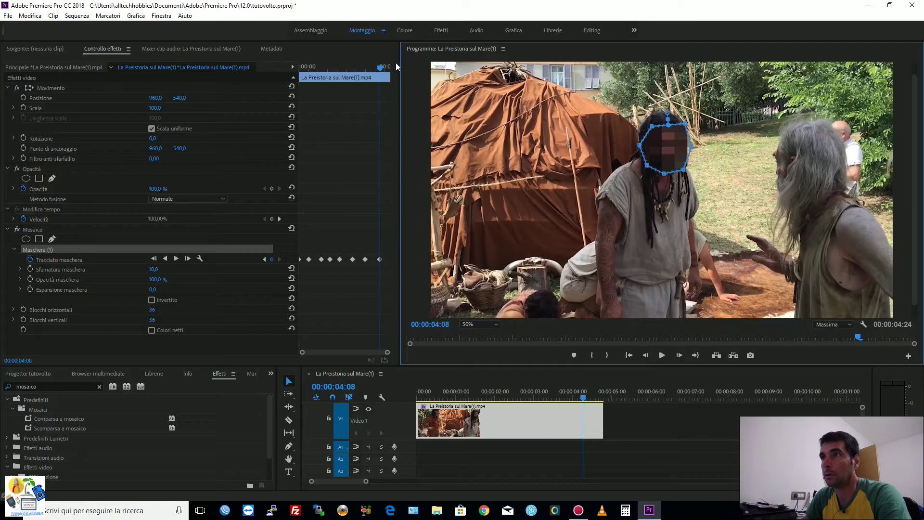
pyautogui.moveTo(379, 68); pyautogui.dragTo(389, 67)
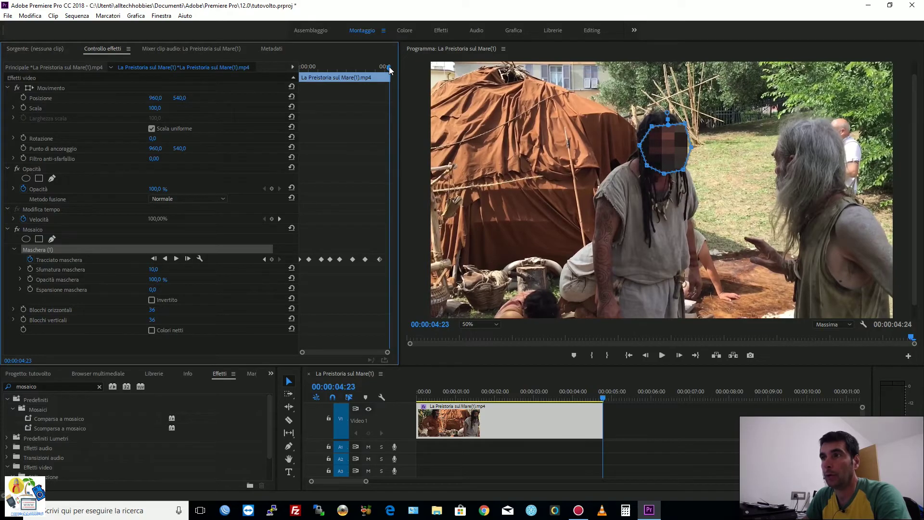
pyautogui.moveTo(658, 147); pyautogui.dragTo(653, 147)
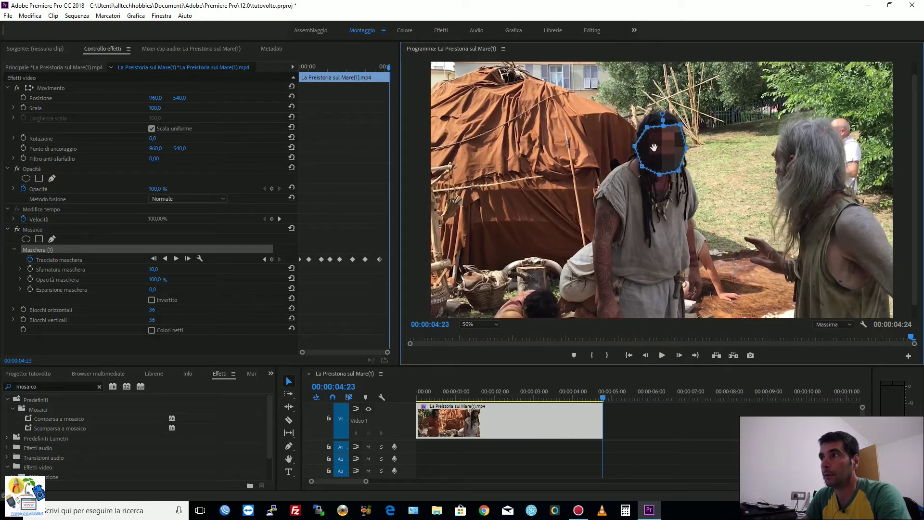
pyautogui.click(595, 388)
pyautogui.press('Left')
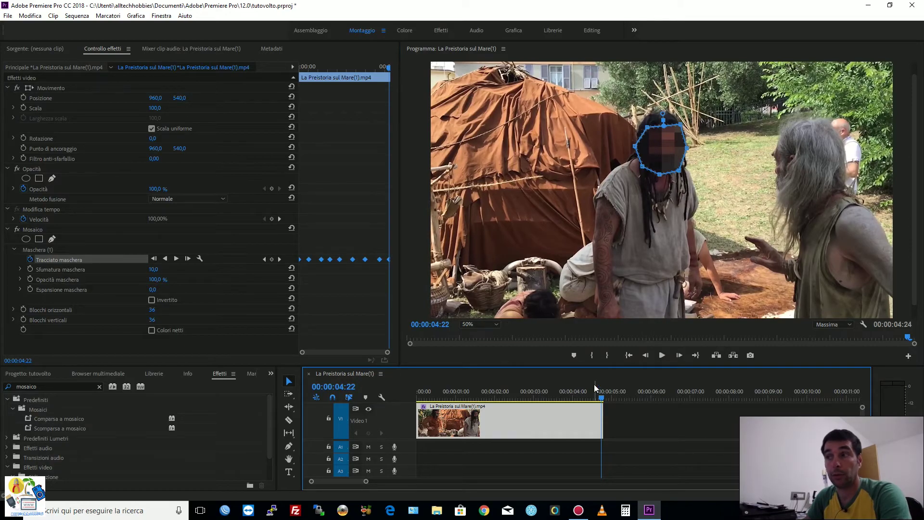
pyautogui.moveTo(602, 399); pyautogui.dragTo(417, 409)
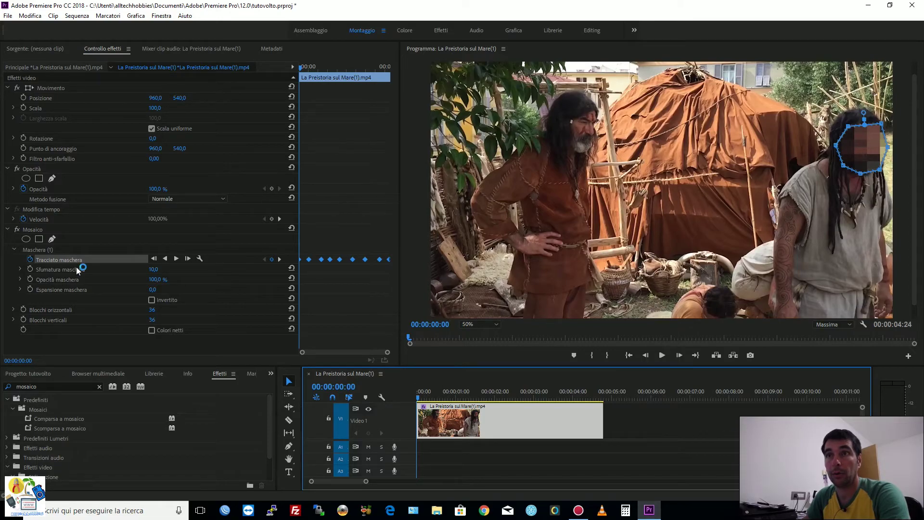
pyautogui.click(49, 263)
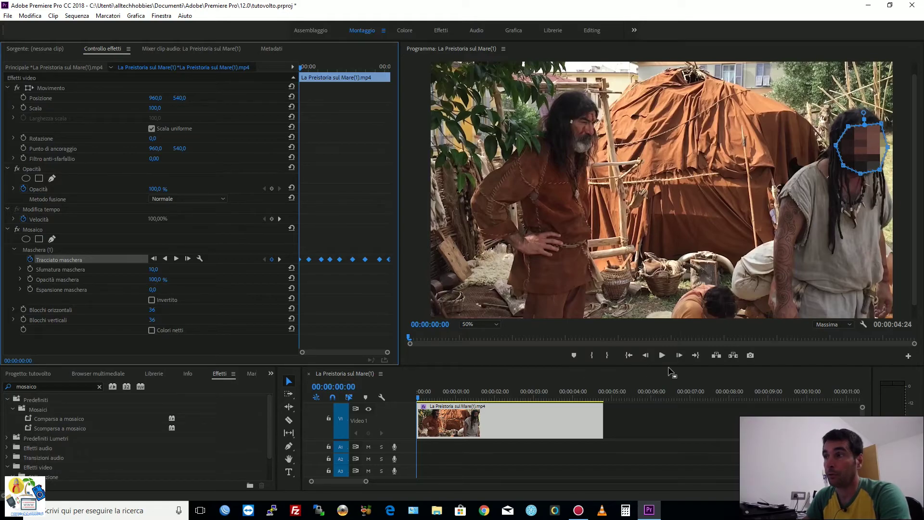
pyautogui.click(665, 356)
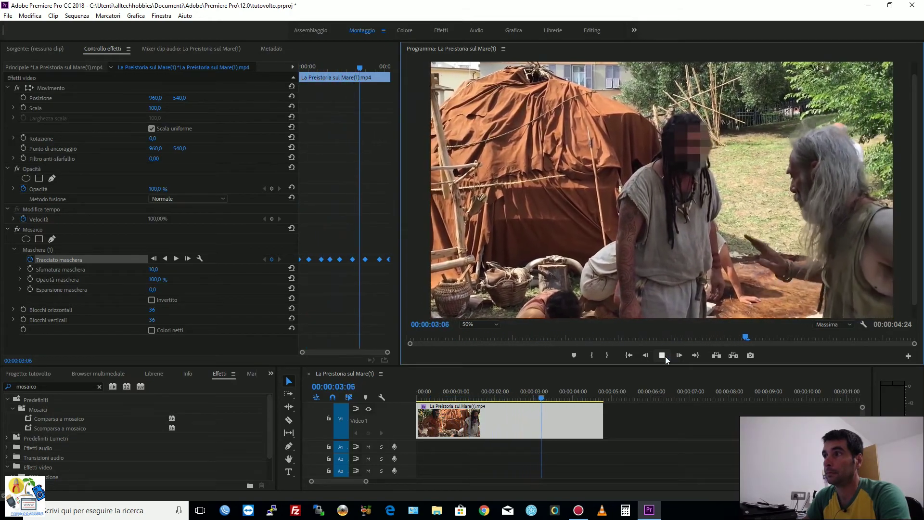
pyautogui.click(446, 395)
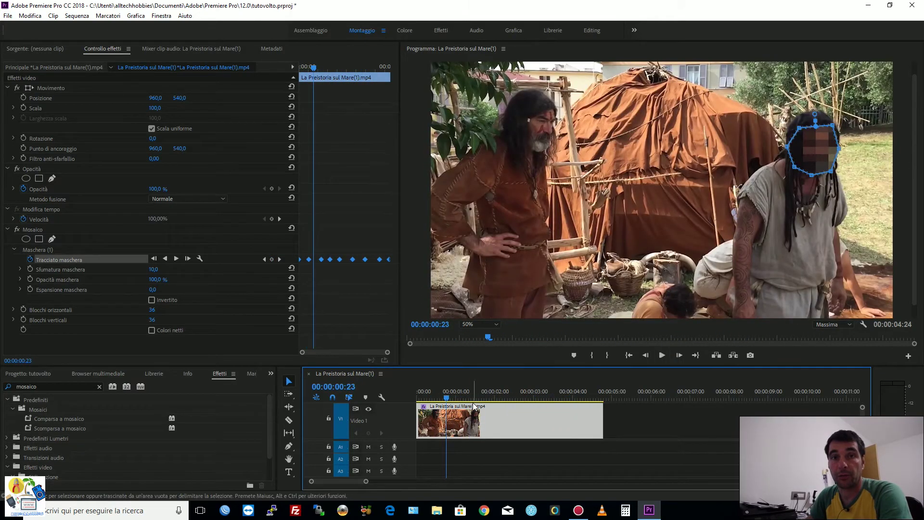